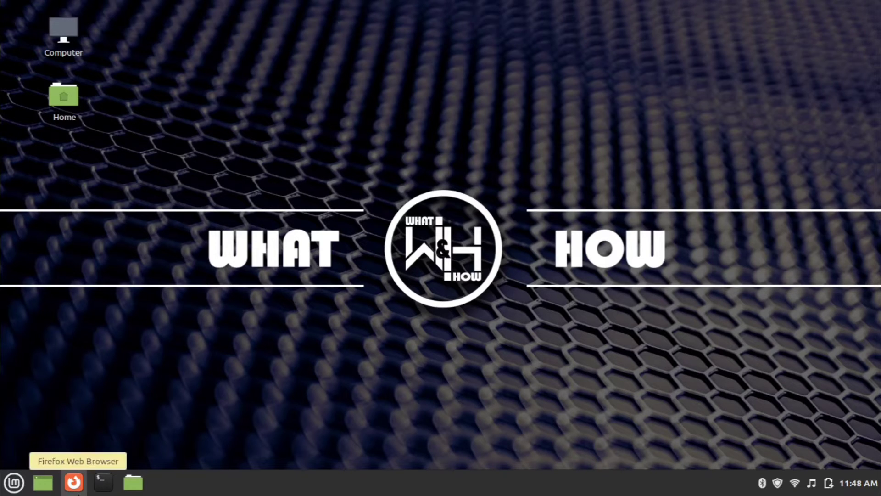
- In Firefox, search Google for 'blender download'
{"action": "left_click", "coordinate": [74, 483]}
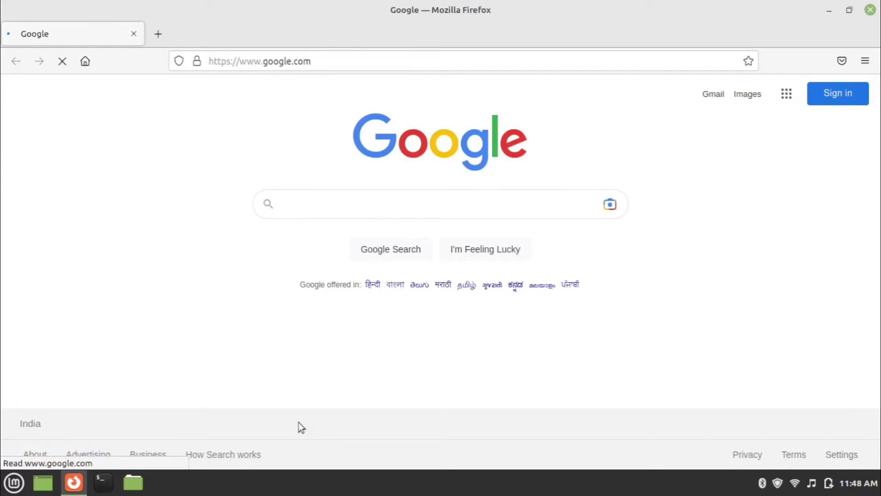
{"action": "type", "text": "blen"}
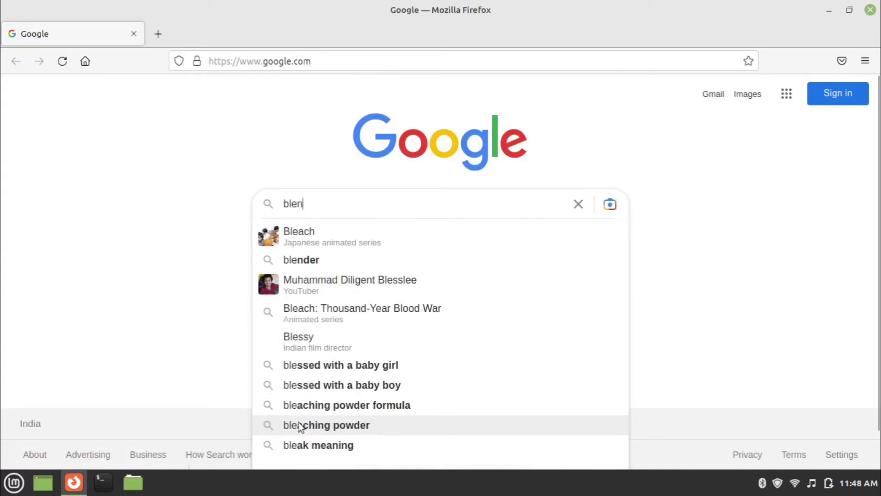
{"action": "type", "text": "der download"}
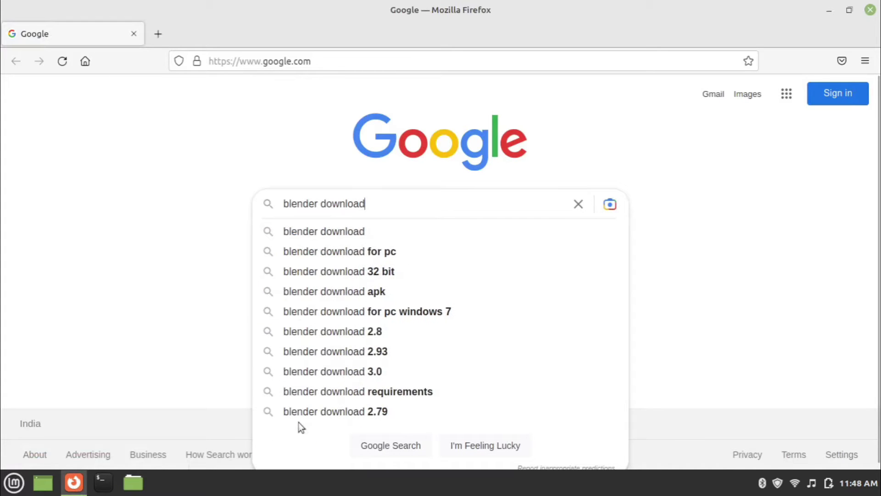
{"action": "key", "text": "Return"}
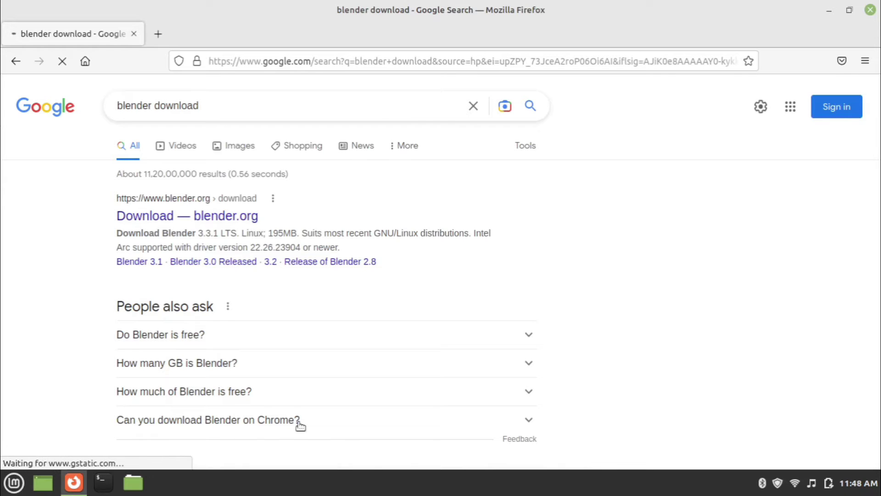
- Download the Blender 3.3.1 LTS Linux archive from blender.org, then close Firefox
{"action": "left_click", "coordinate": [206, 216]}
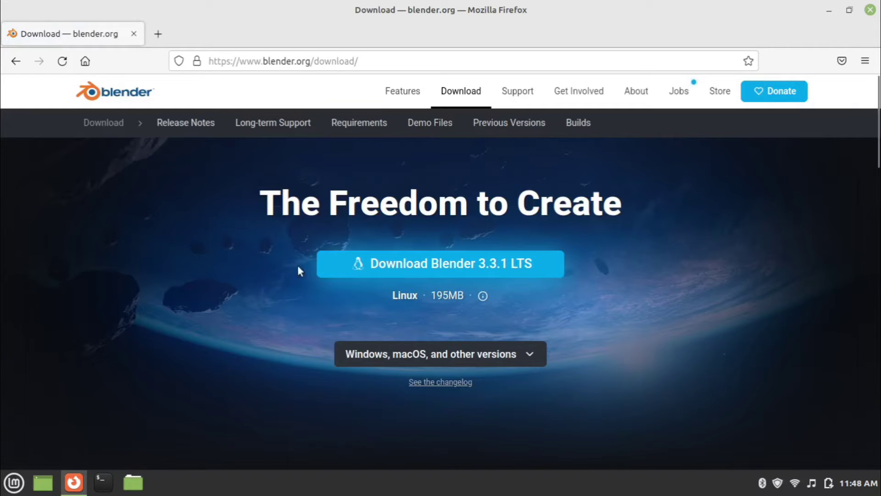
{"action": "left_click", "coordinate": [433, 274]}
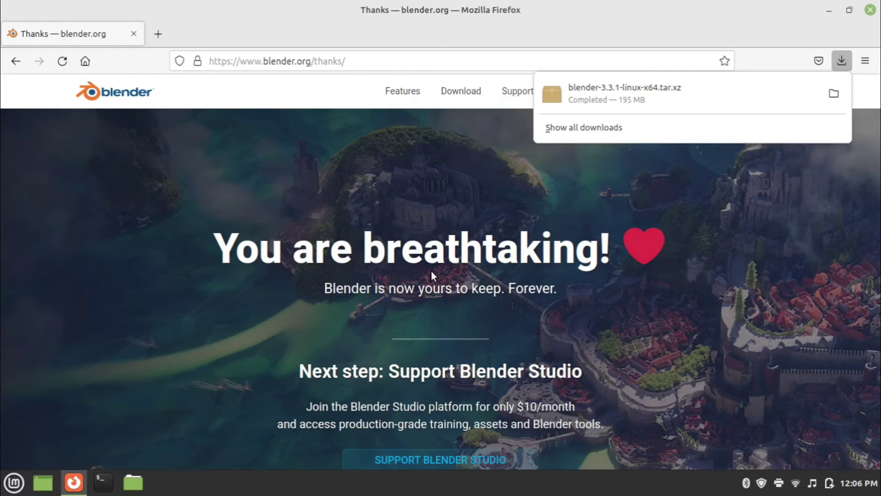
{"action": "left_click", "coordinate": [870, 10]}
{"action": "left_click", "coordinate": [870, 10]}
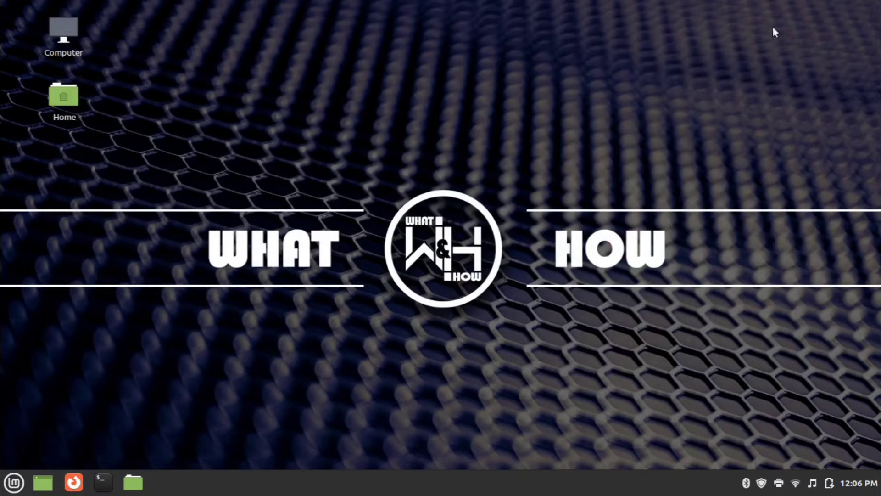
- Extract blender-3.3.1-linux-x64.tar.xz in the Downloads folder using Extract Here
{"action": "left_click", "coordinate": [137, 484]}
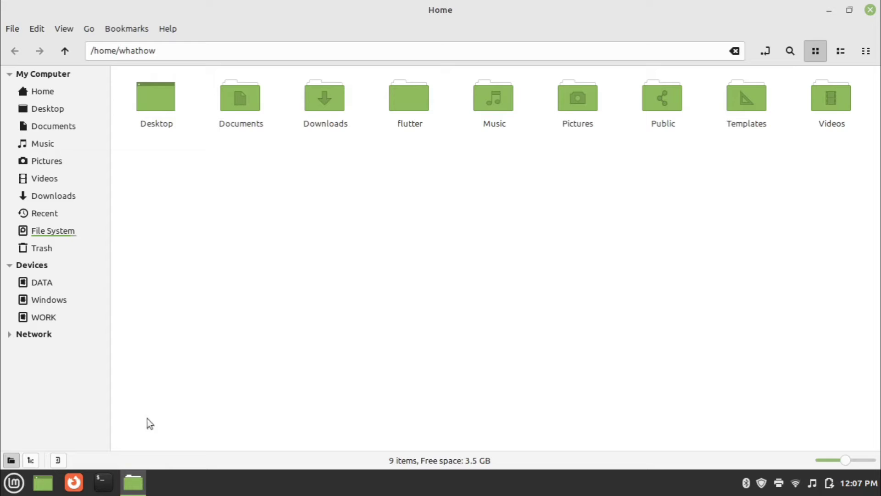
{"action": "double_click", "coordinate": [328, 102]}
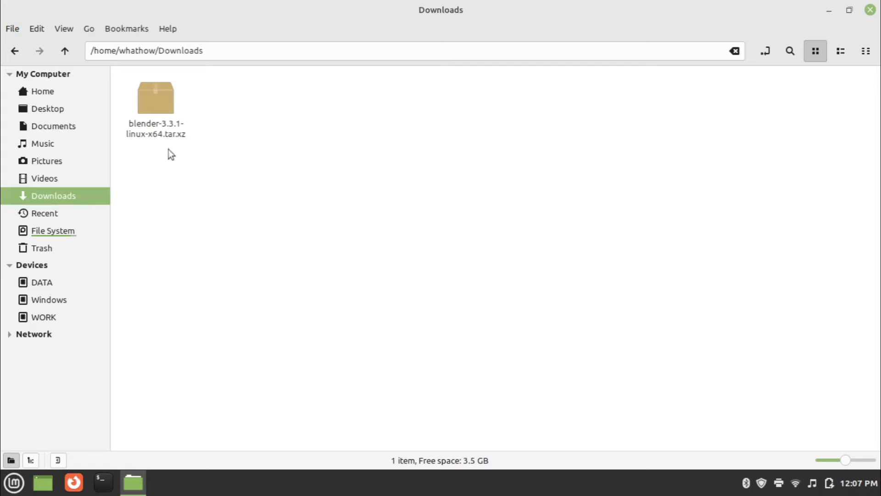
{"action": "left_click", "coordinate": [156, 126]}
{"action": "right_click", "coordinate": [156, 126]}
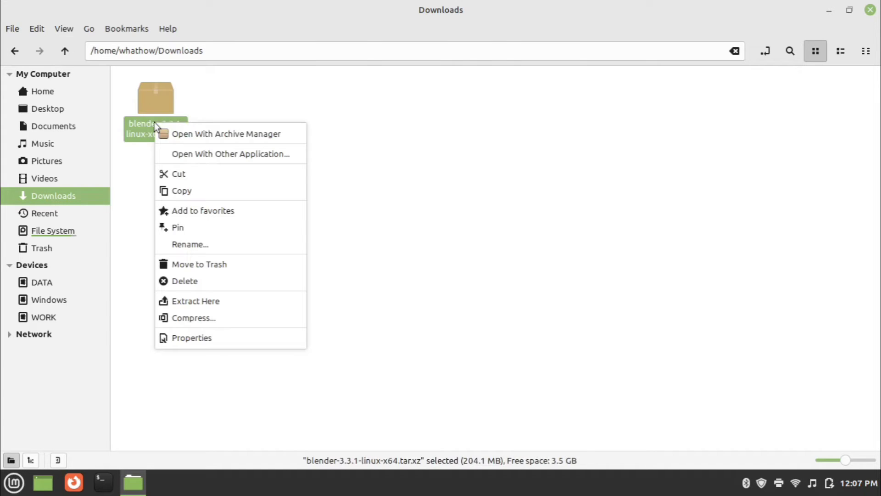
{"action": "left_click", "coordinate": [264, 303]}
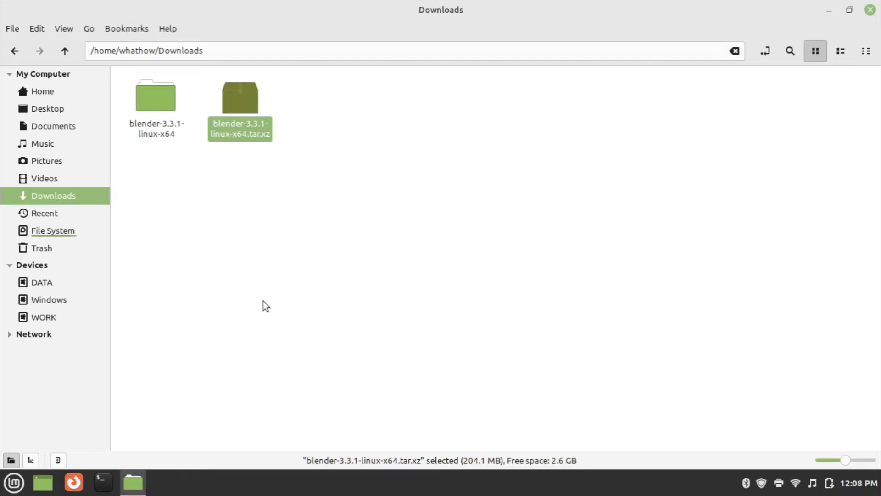
- Rename the extracted folder to 'blender' and cut it for moving
{"action": "right_click", "coordinate": [150, 139]}
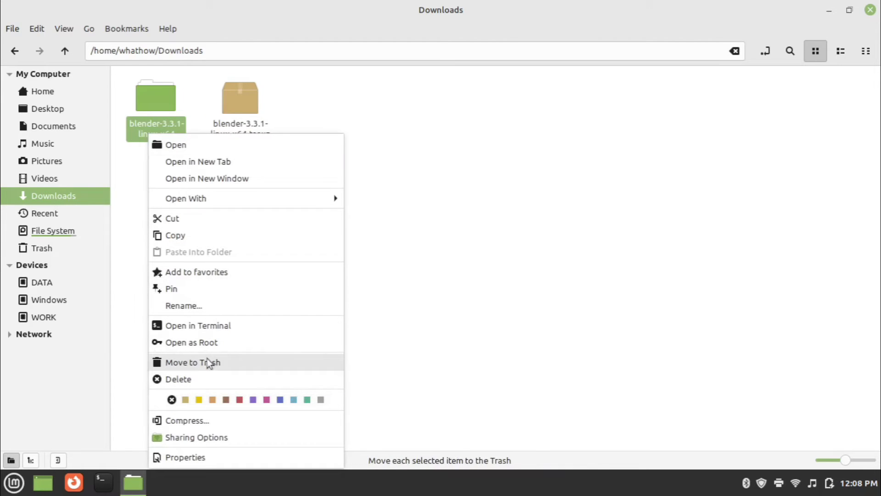
{"action": "left_click", "coordinate": [221, 307]}
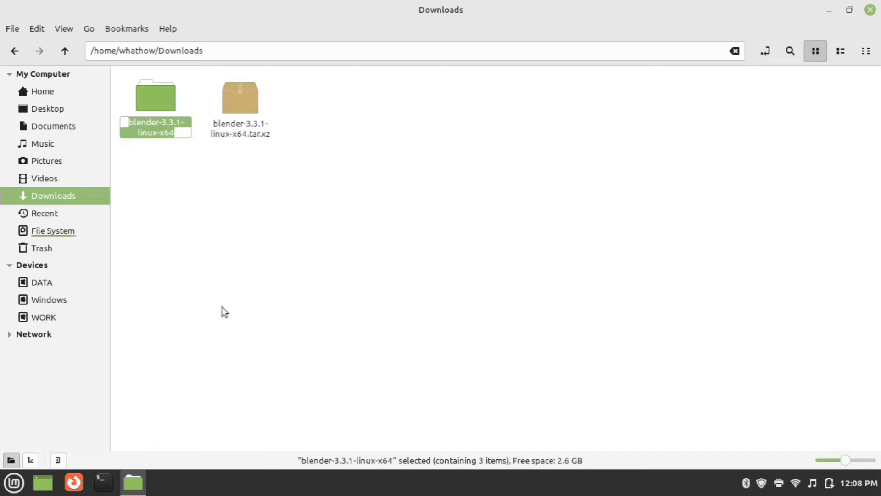
{"action": "left_click", "coordinate": [177, 133]}
{"action": "key", "text": "BackSpace"}
{"action": "key", "text": "BackSpace"}
{"action": "key", "text": "BackSpace"}
{"action": "key", "text": "BackSpace"}
{"action": "key", "text": "BackSpace"}
{"action": "key", "text": "BackSpace"}
{"action": "key", "text": "BackSpace"}
{"action": "key", "text": "BackSpace"}
{"action": "key", "text": "BackSpace"}
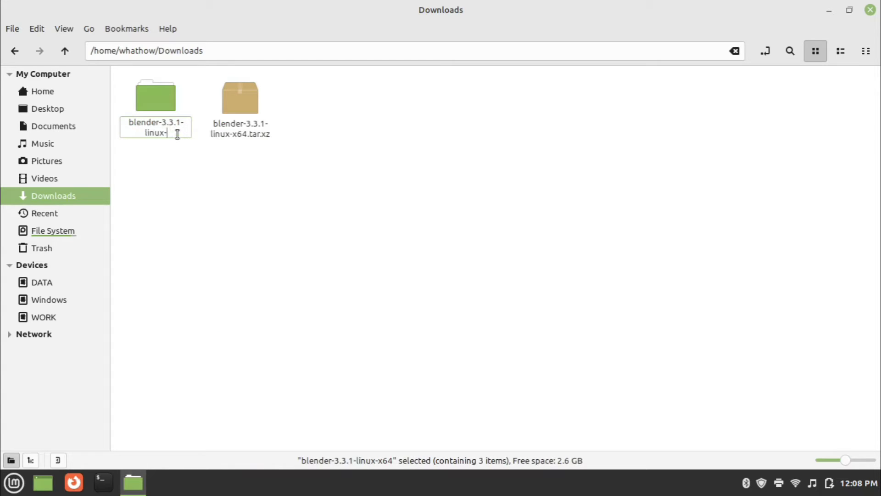
{"action": "key", "text": "BackSpace"}
{"action": "key", "text": "BackSpace"}
{"action": "key", "text": "BackSpace"}
{"action": "key", "text": "BackSpace"}
{"action": "key", "text": "BackSpace"}
{"action": "key", "text": "BackSpace"}
{"action": "key", "text": "BackSpace"}
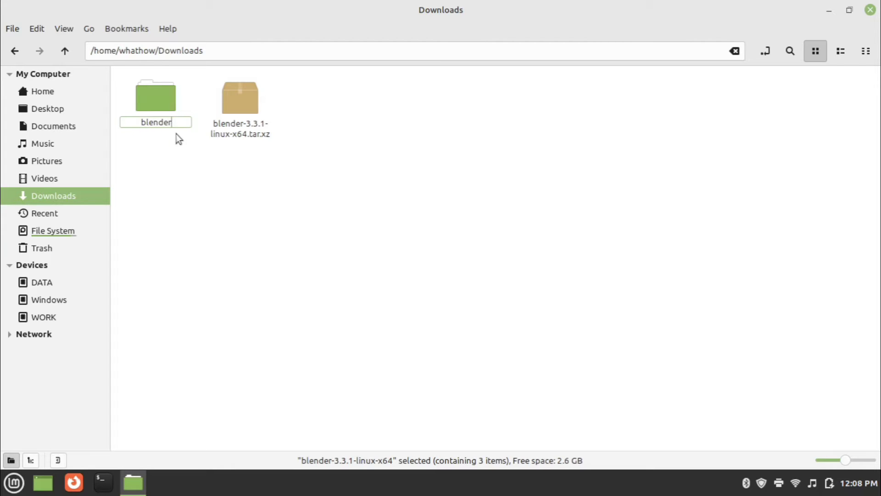
{"action": "key", "text": "Return"}
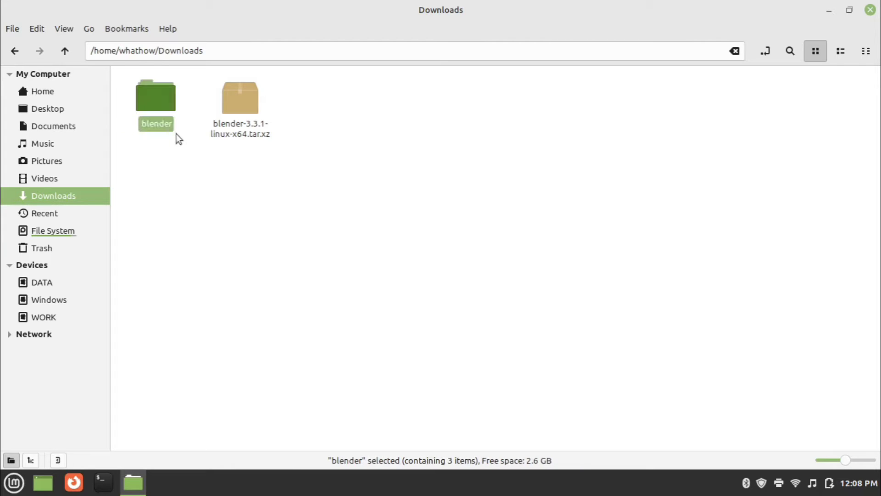
{"action": "right_click", "coordinate": [155, 98]}
{"action": "left_click", "coordinate": [214, 181]}
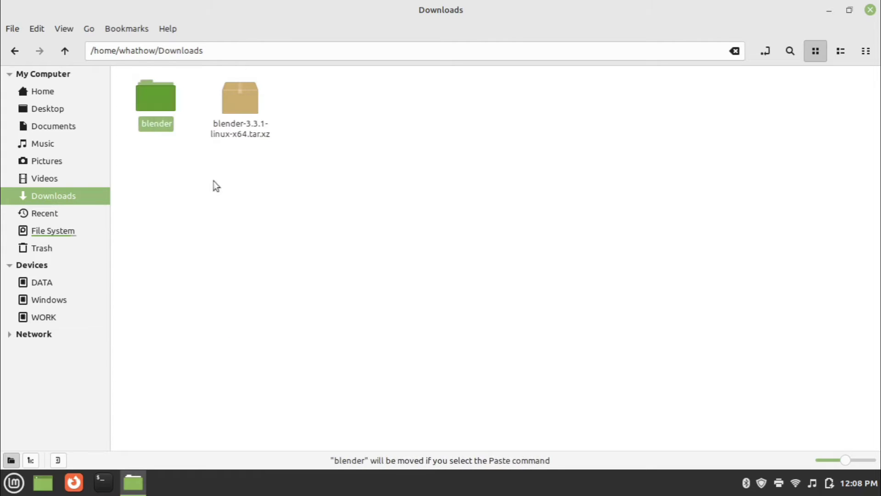
- Paste the blender folder into the Home folder and open it
{"action": "left_click", "coordinate": [47, 93]}
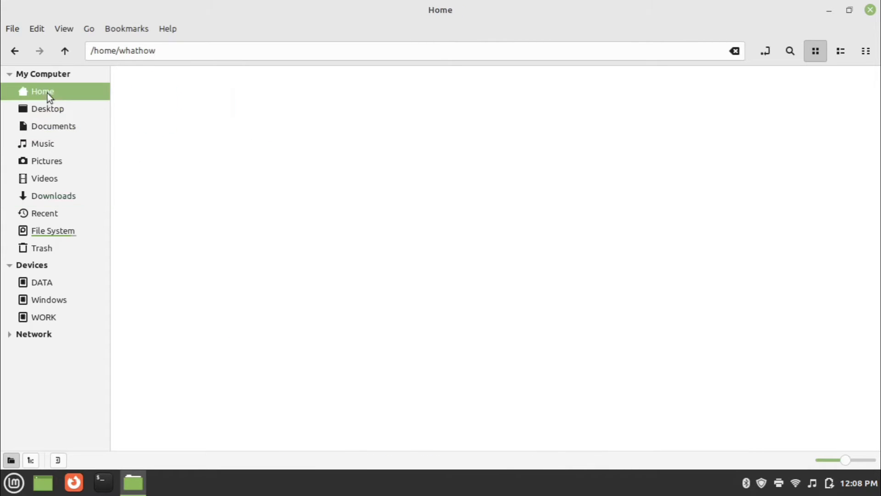
{"action": "right_click", "coordinate": [360, 222]}
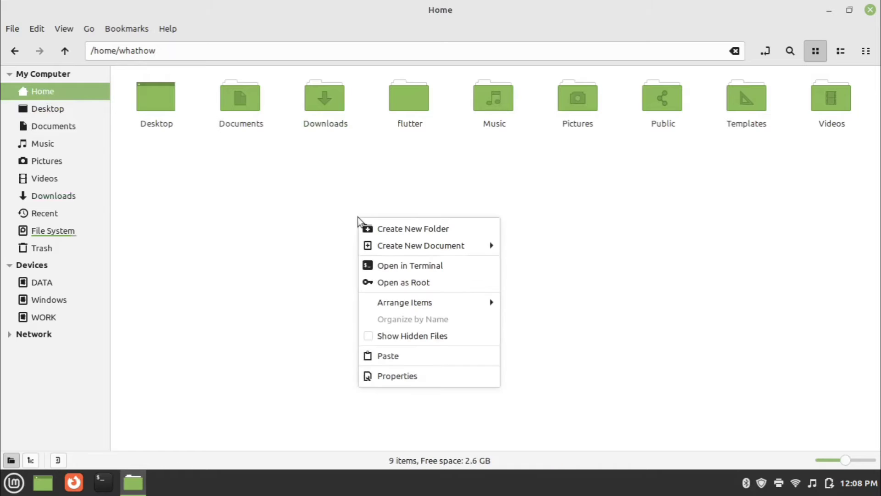
{"action": "left_click", "coordinate": [423, 364]}
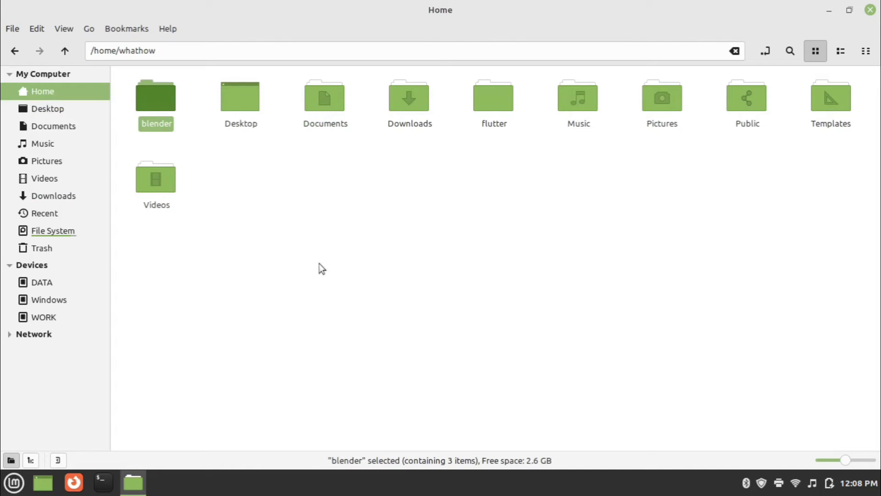
{"action": "double_click", "coordinate": [152, 101]}
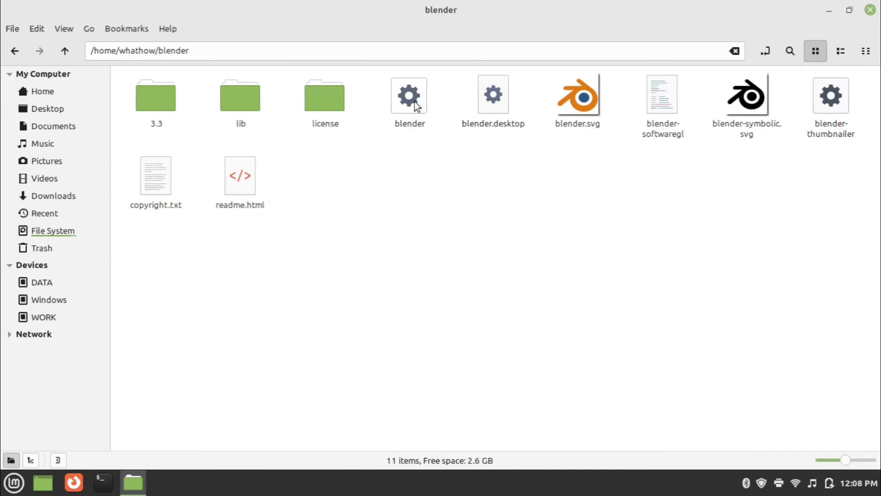
{"action": "left_click", "coordinate": [421, 114]}
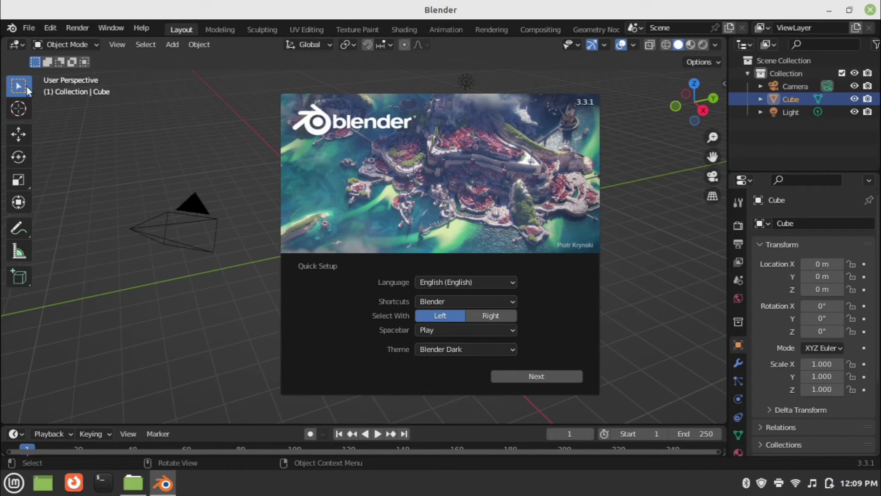
{"action": "left_click", "coordinate": [141, 32]}
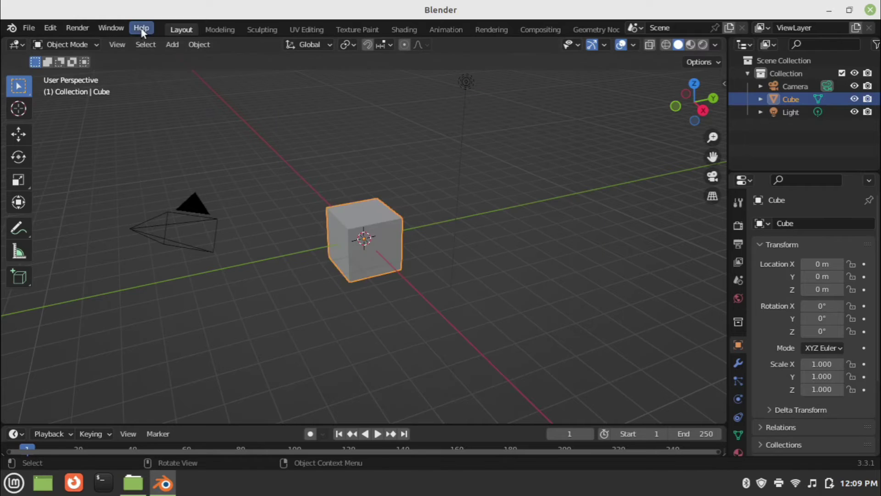
{"action": "left_click", "coordinate": [141, 31]}
{"action": "left_click", "coordinate": [870, 11]}
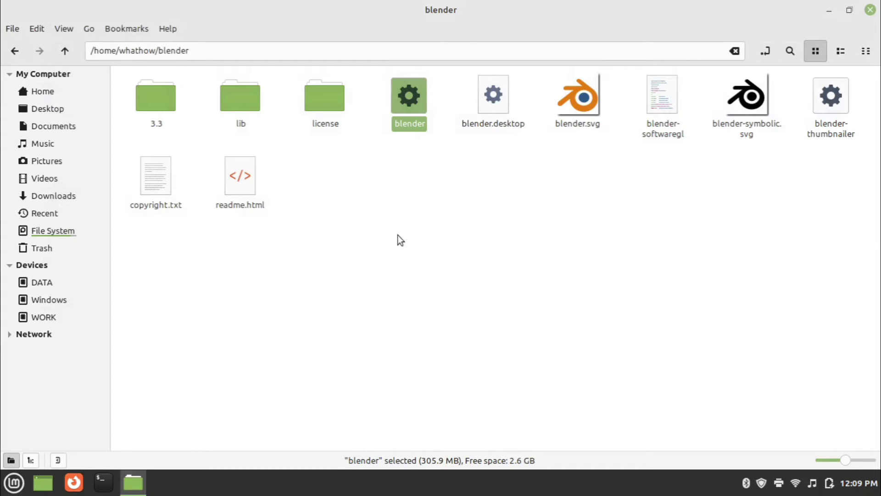
- Close the file manager and open the Mint menu's Configure settings
{"action": "left_click", "coordinate": [870, 11]}
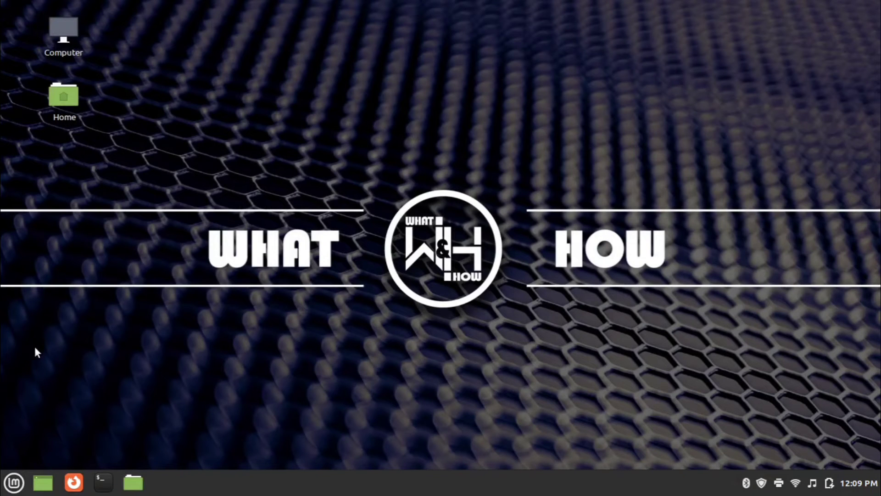
{"action": "right_click", "coordinate": [14, 482]}
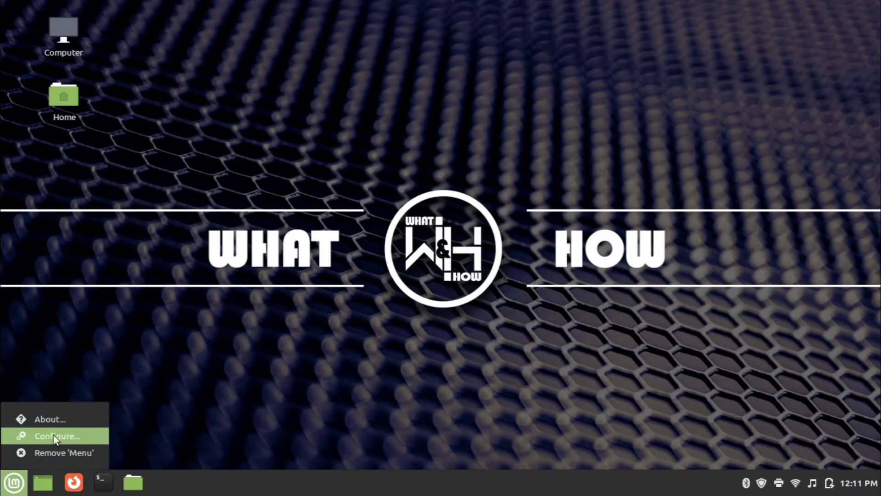
{"action": "left_click", "coordinate": [54, 435]}
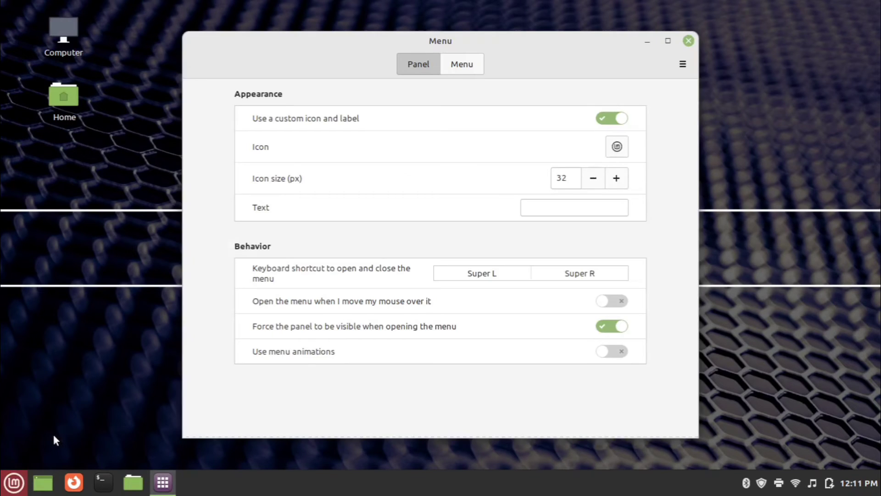
- Launch the menu editor from the Menu settings and select the Graphics category
{"action": "left_click", "coordinate": [461, 67]}
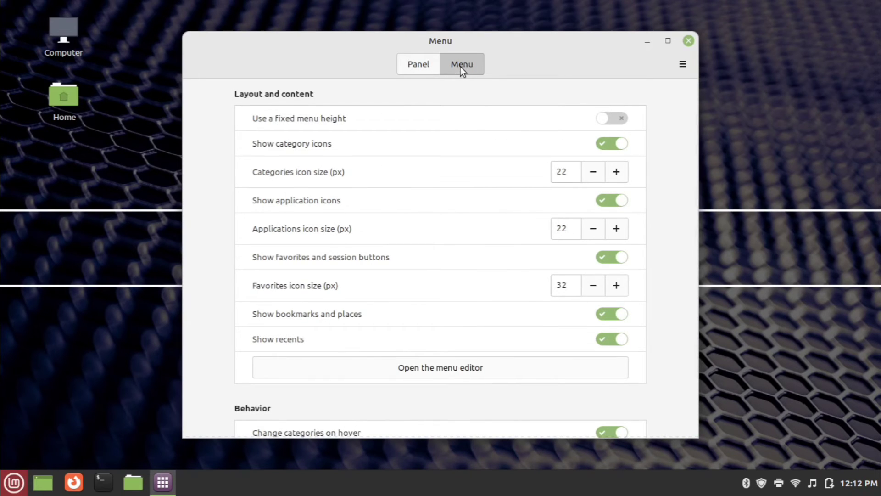
{"action": "left_click", "coordinate": [439, 370]}
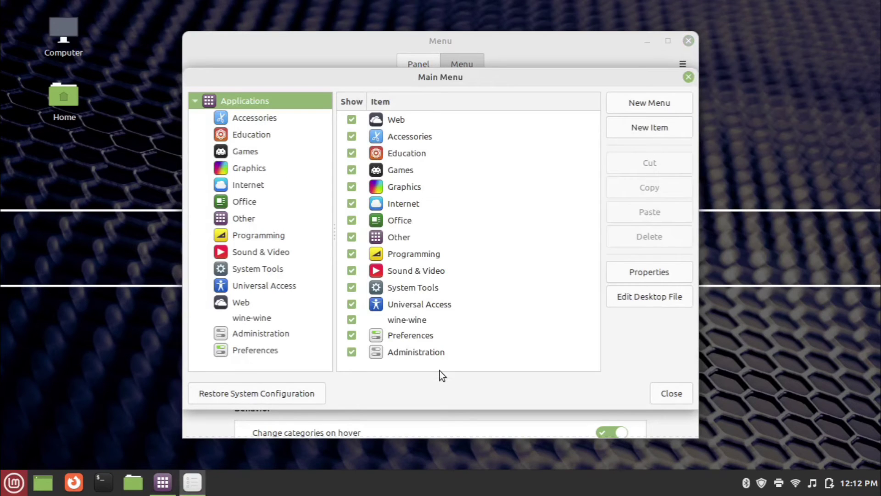
{"action": "left_click", "coordinate": [252, 173]}
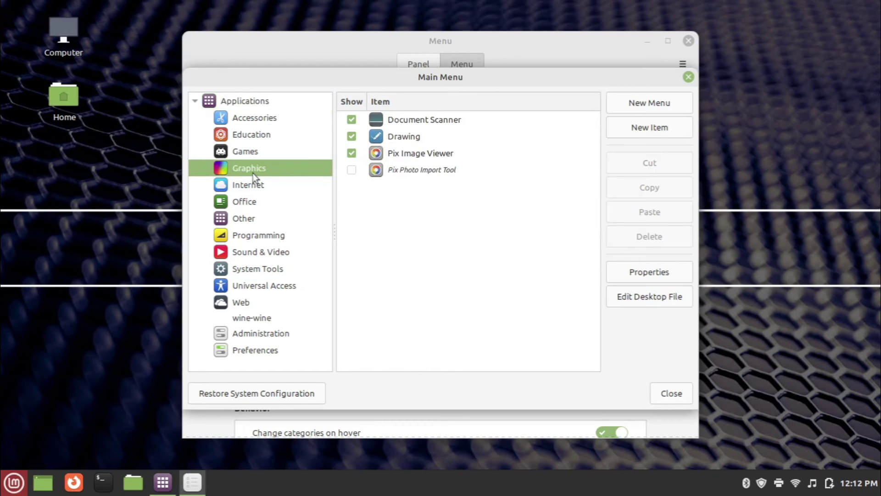
- Create a new Graphics launcher named 'Blender' using ~/blender/blender.svg as its icon
{"action": "left_click", "coordinate": [648, 130]}
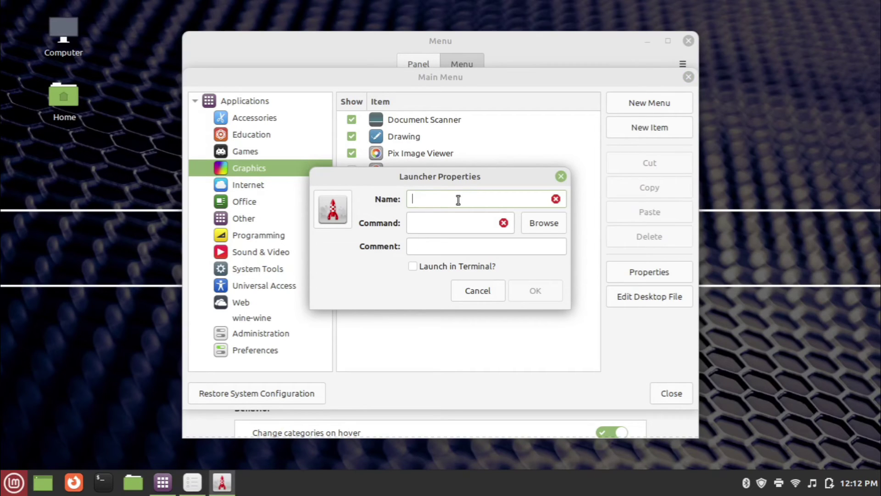
{"action": "type", "text": "Blender"}
{"action": "left_click", "coordinate": [333, 216]}
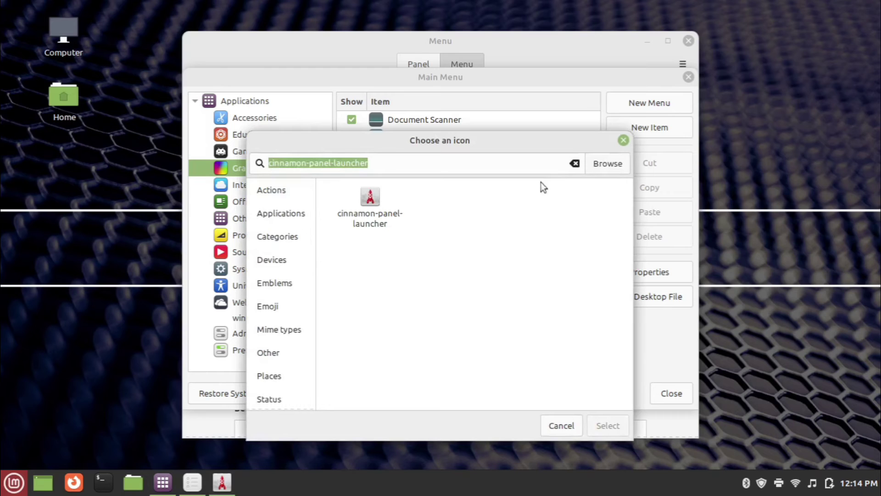
{"action": "left_click", "coordinate": [608, 163]}
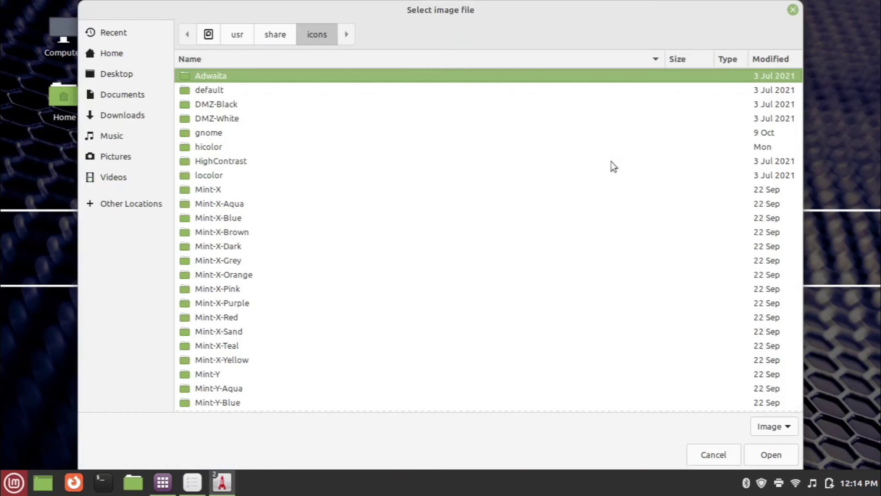
{"action": "left_click", "coordinate": [122, 54]}
{"action": "double_click", "coordinate": [218, 76]}
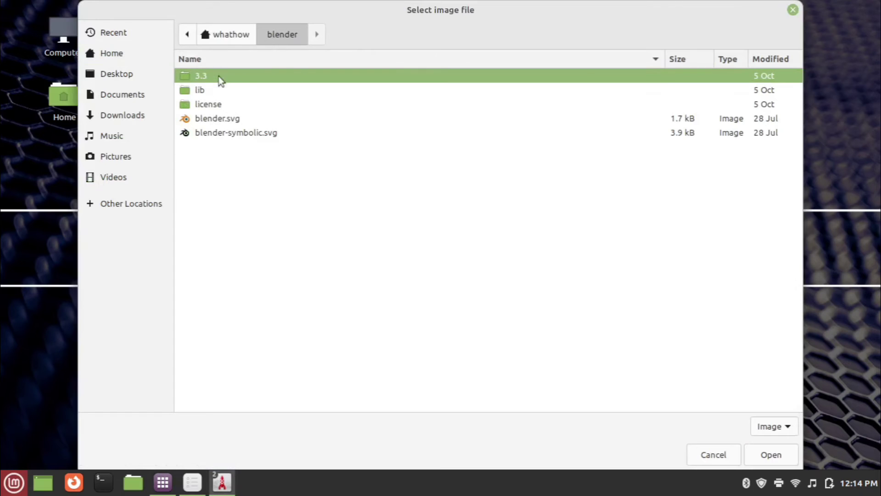
{"action": "left_click", "coordinate": [217, 119]}
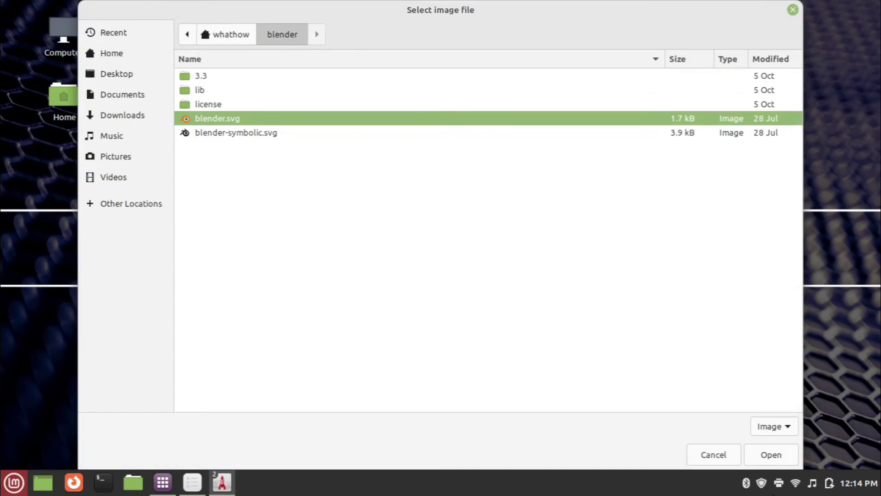
{"action": "left_click", "coordinate": [764, 453]}
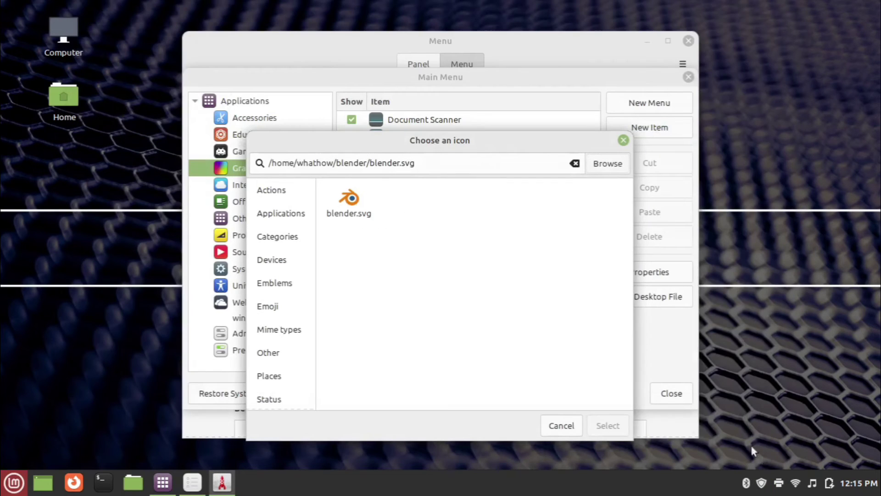
{"action": "left_click", "coordinate": [351, 210]}
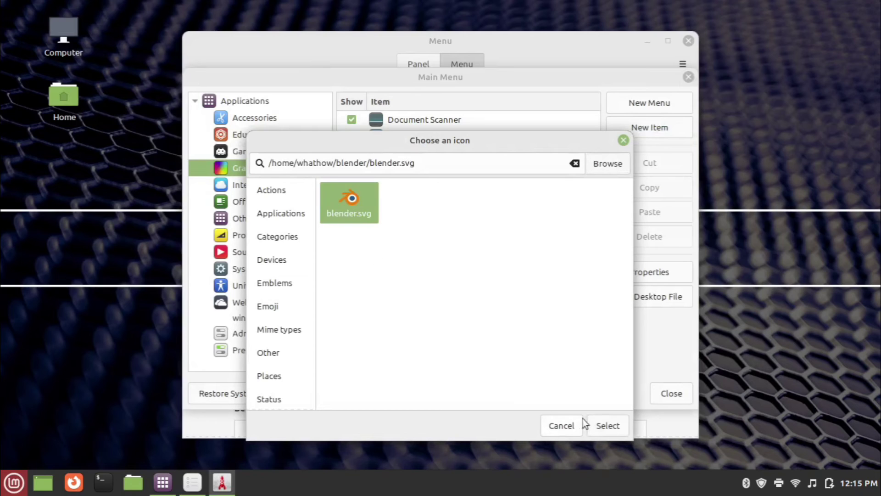
{"action": "left_click", "coordinate": [605, 426]}
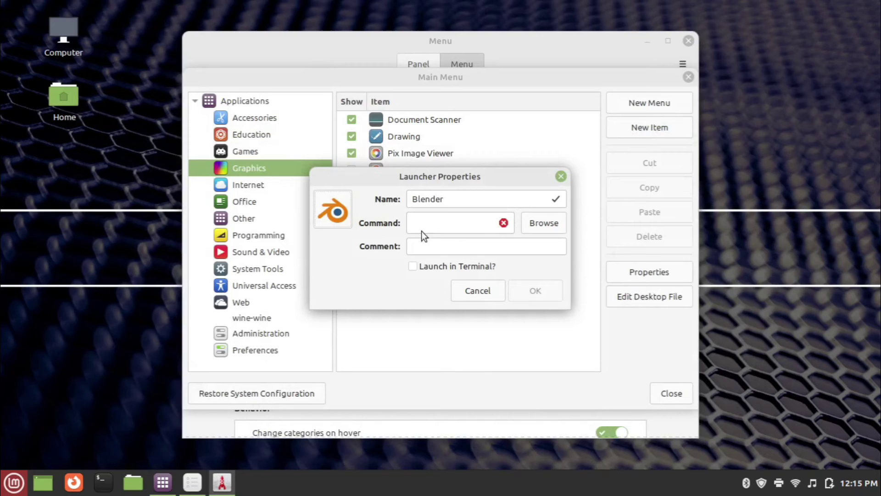
- Set the launcher command to the blender program in ~/blender and save the launcher
{"action": "left_click", "coordinate": [534, 224]}
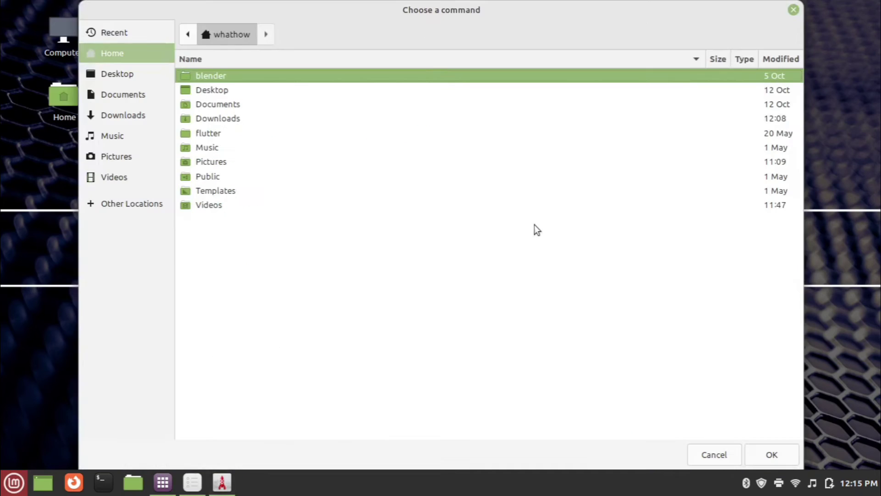
{"action": "double_click", "coordinate": [251, 78]}
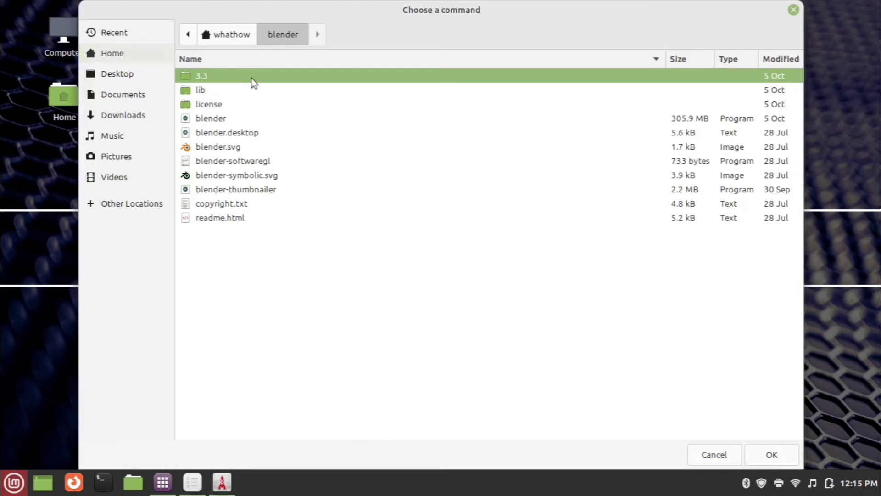
{"action": "left_click", "coordinate": [212, 122]}
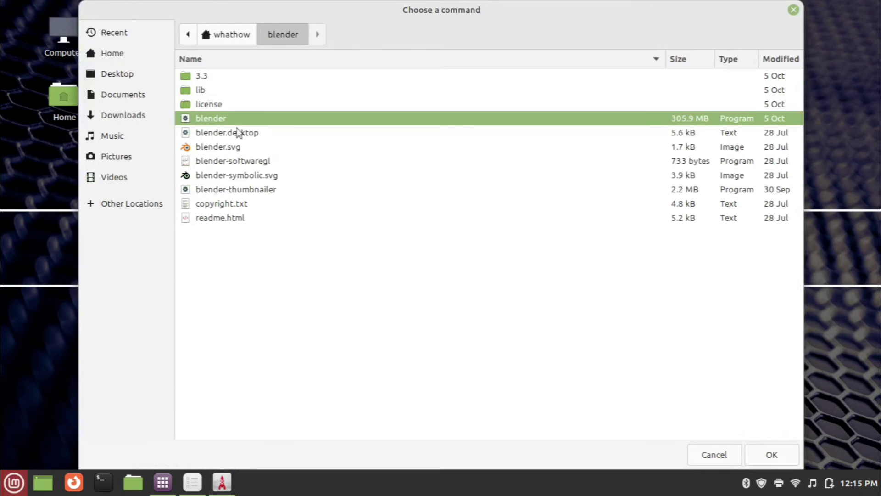
{"action": "left_click", "coordinate": [761, 452]}
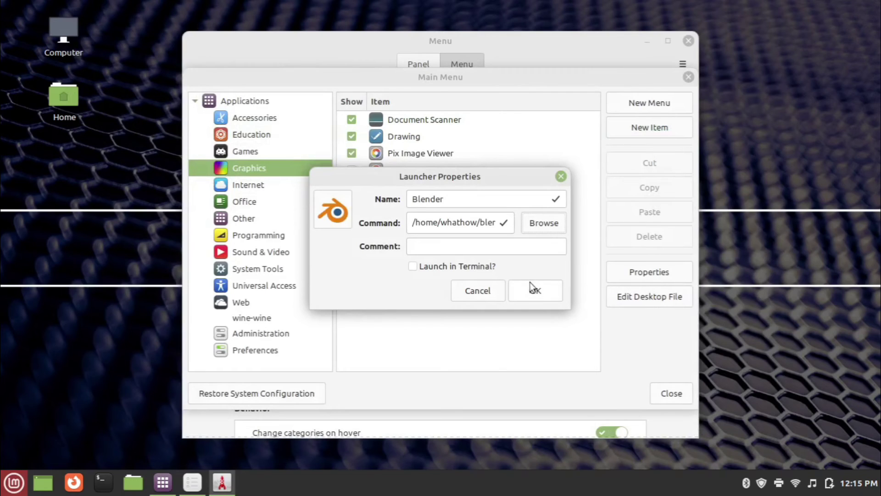
{"action": "left_click", "coordinate": [535, 295]}
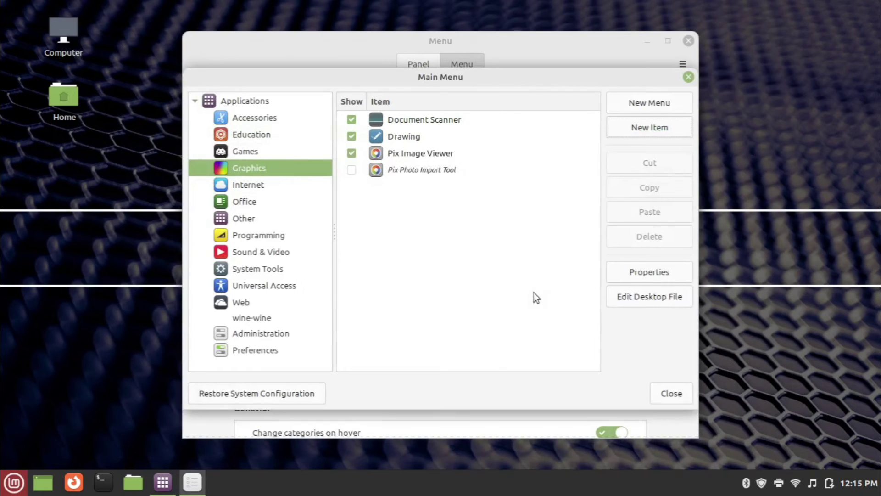
- Close the menu editor and Menu settings, then check the Mint menu's Graphics for Blender
{"action": "left_click", "coordinate": [661, 388]}
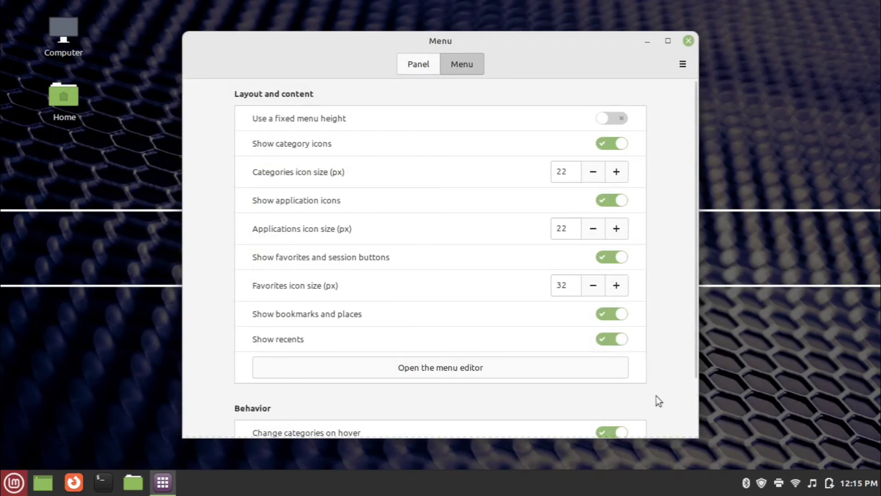
{"action": "left_click", "coordinate": [688, 42]}
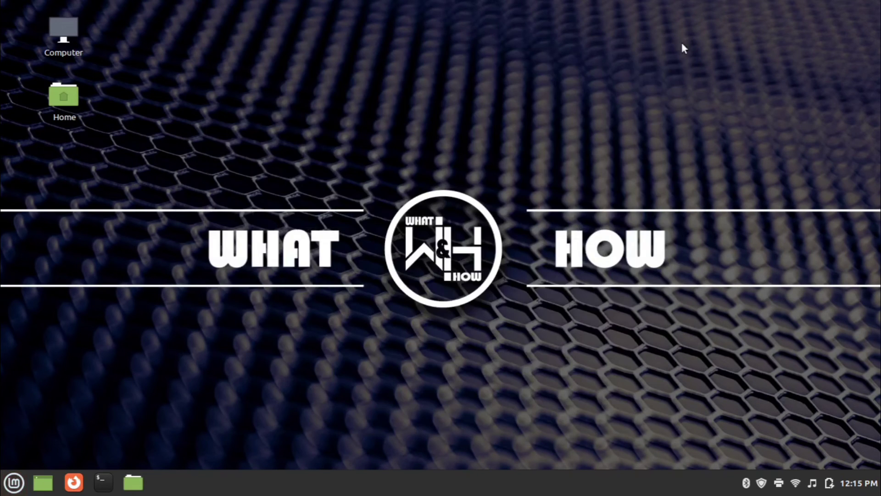
{"action": "left_click", "coordinate": [14, 482]}
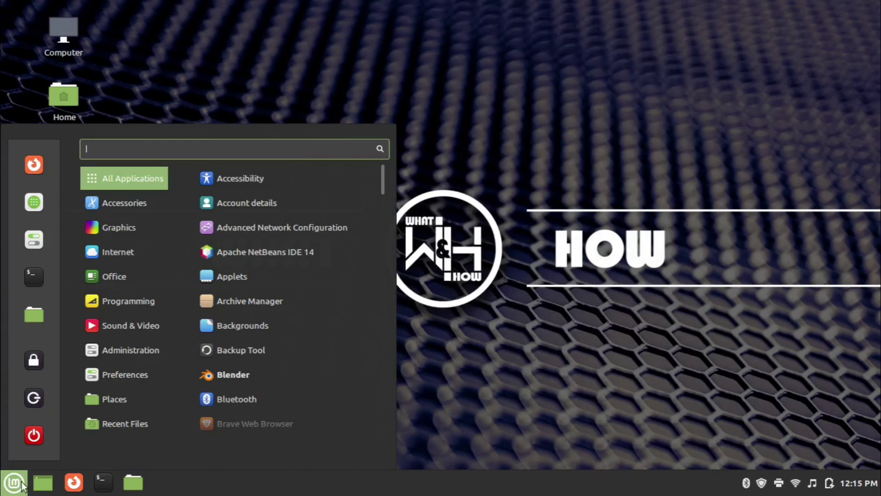
{"action": "mouse_move", "coordinate": [131, 235]}
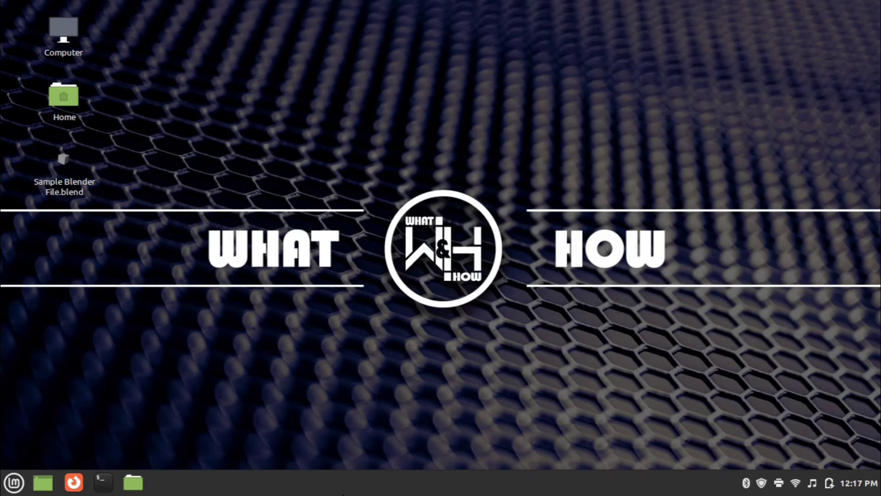
{"action": "double_click", "coordinate": [64, 182]}
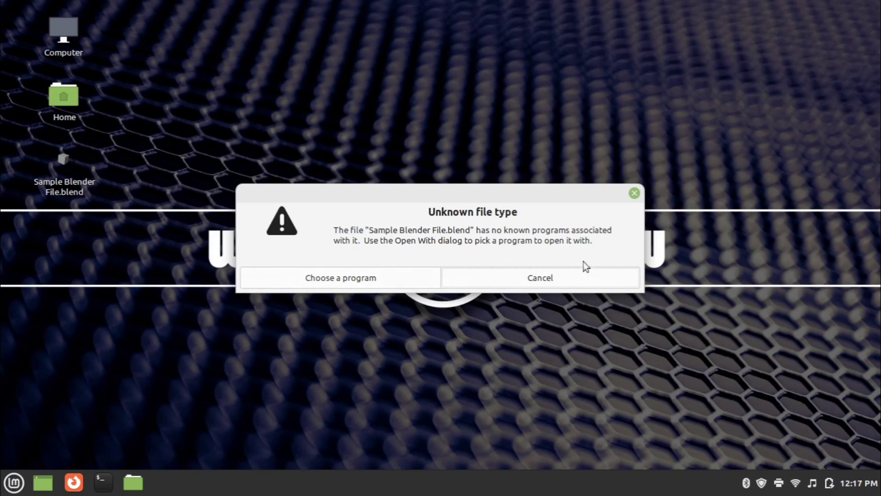
{"action": "left_click", "coordinate": [635, 193]}
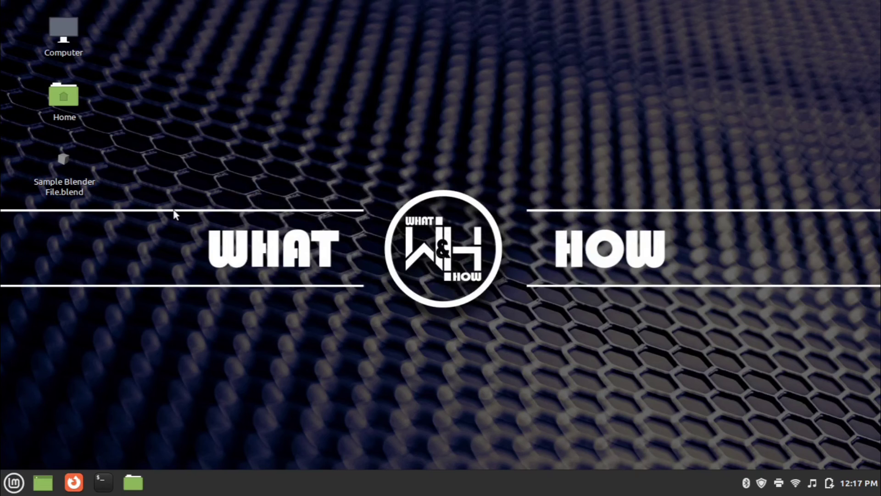
- Make ~/blender/blender the default application for Sample Blender File.blend and other Blender scene files
{"action": "right_click", "coordinate": [67, 190]}
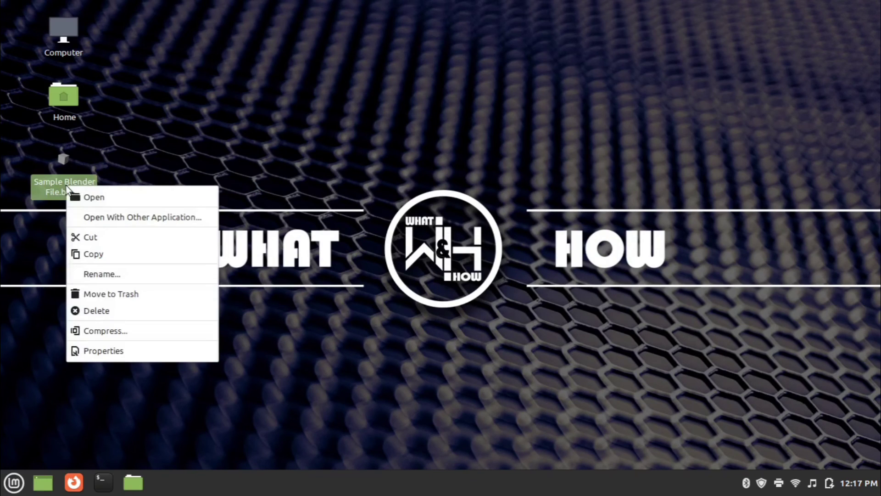
{"action": "left_click", "coordinate": [119, 217]}
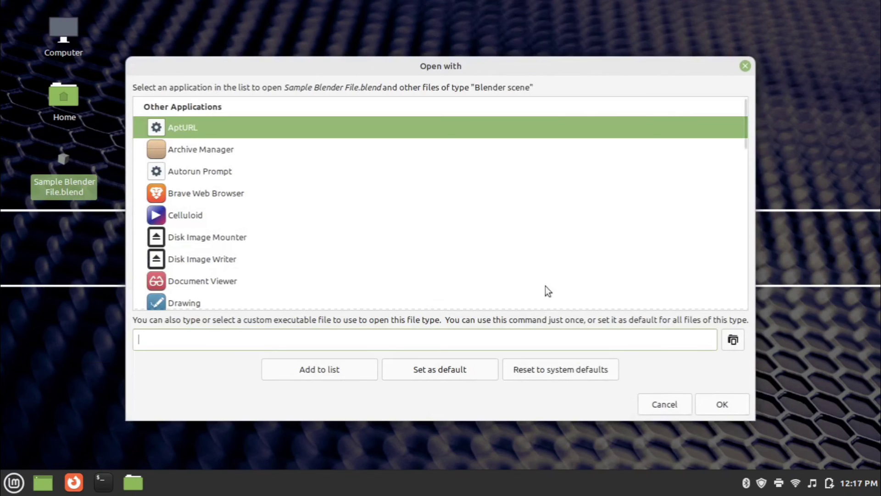
{"action": "left_click", "coordinate": [732, 340]}
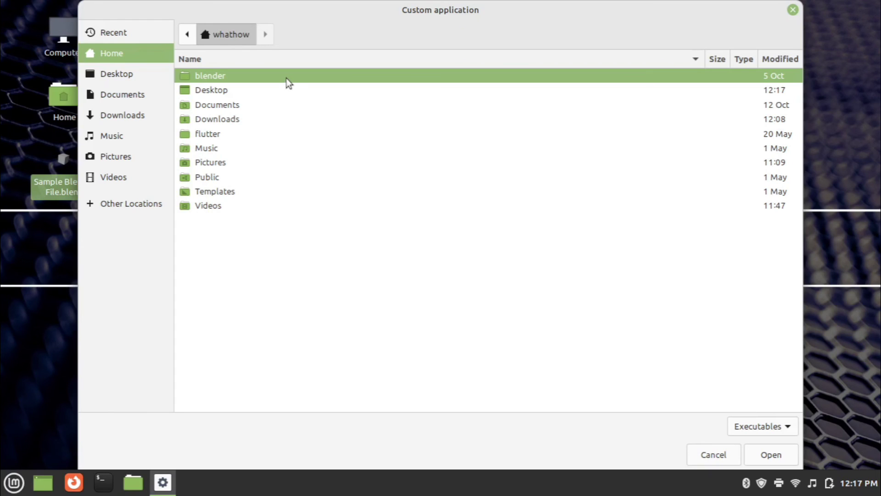
{"action": "double_click", "coordinate": [287, 77]}
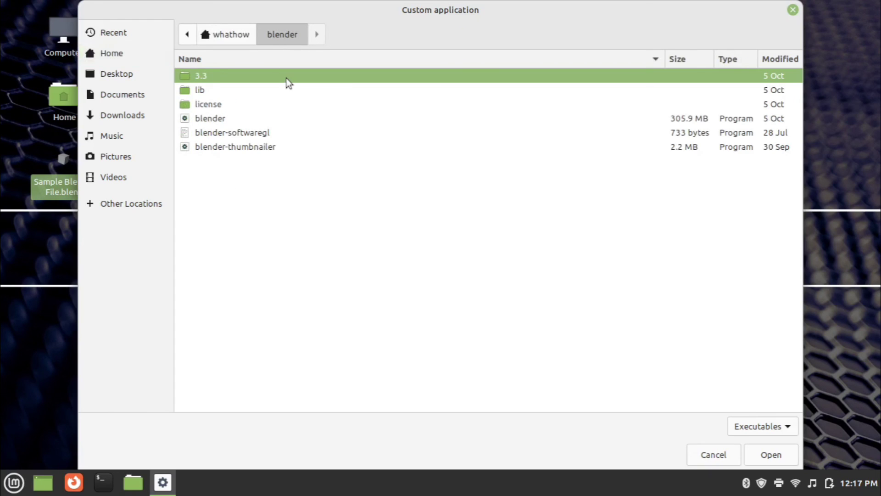
{"action": "left_click", "coordinate": [217, 120]}
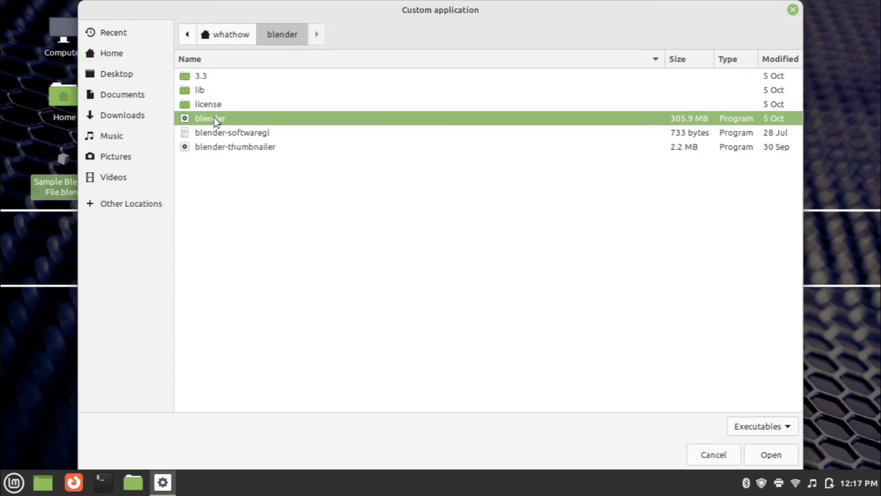
{"action": "left_click", "coordinate": [776, 456]}
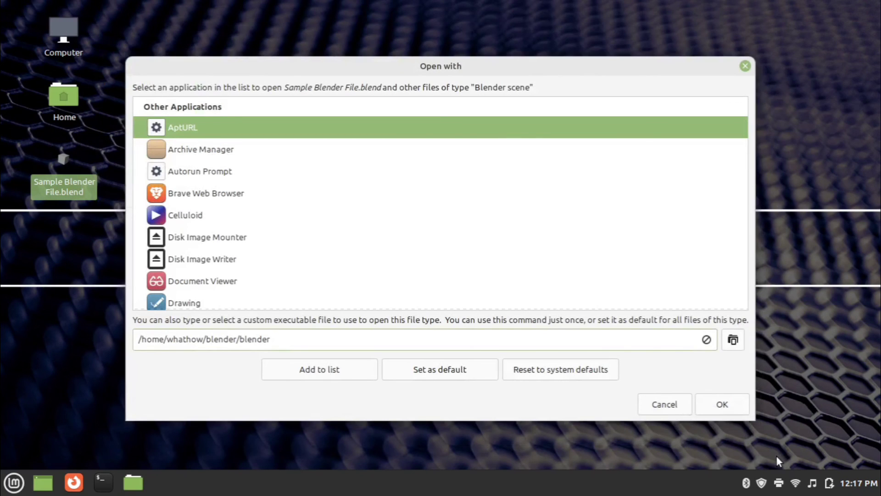
{"action": "left_click", "coordinate": [440, 372]}
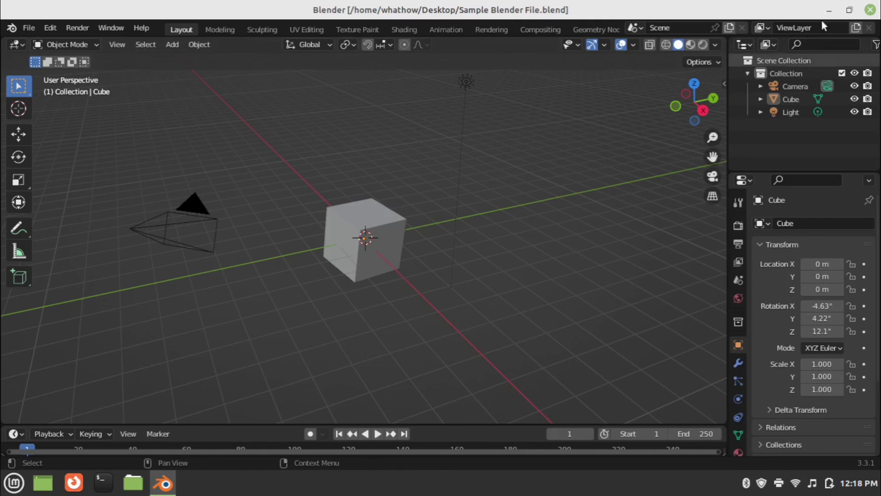
- Close Blender after Sample Blender File.blend opened in it as the default program
{"action": "left_click", "coordinate": [869, 10]}
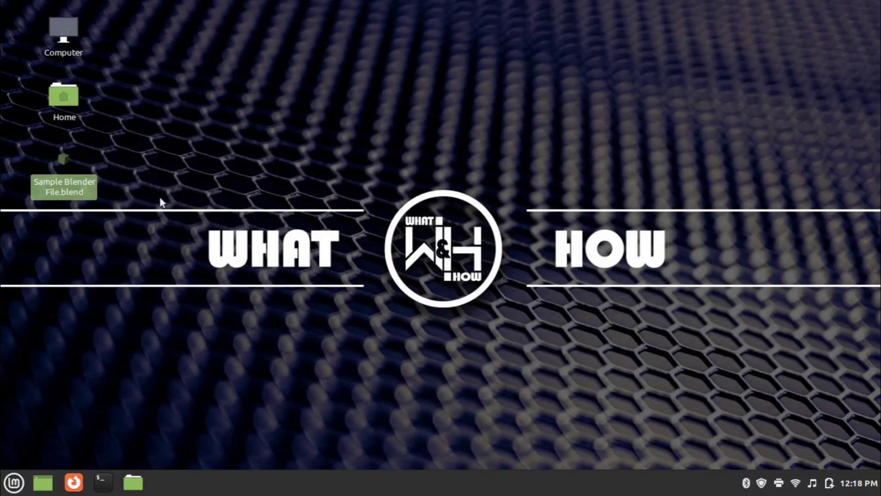